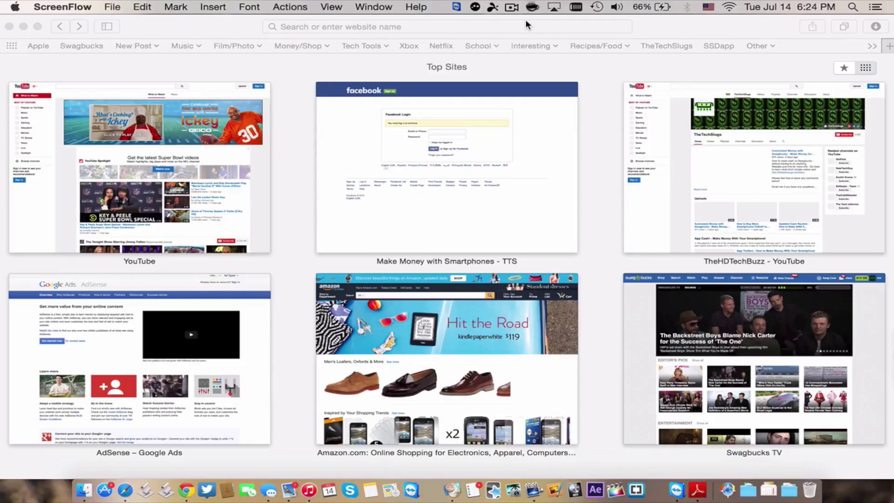
Step: Focus the Safari address bar to enter the Swagbucks site
click(522, 31)
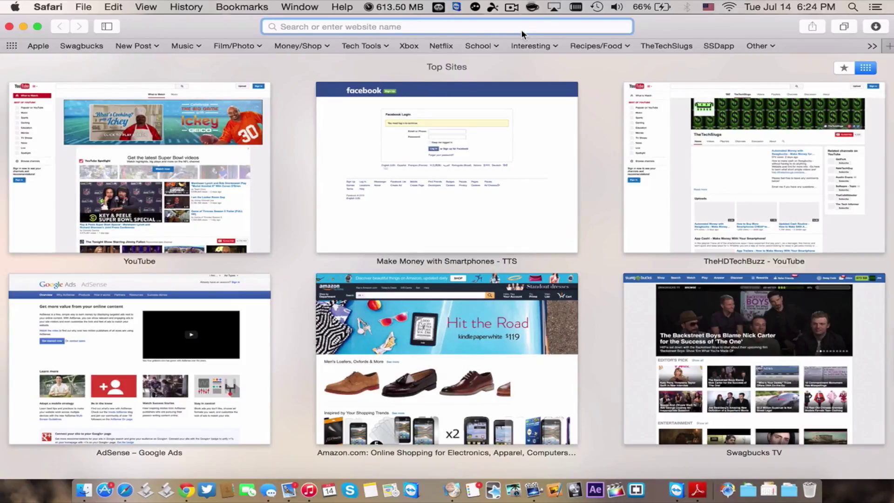
text(swag)
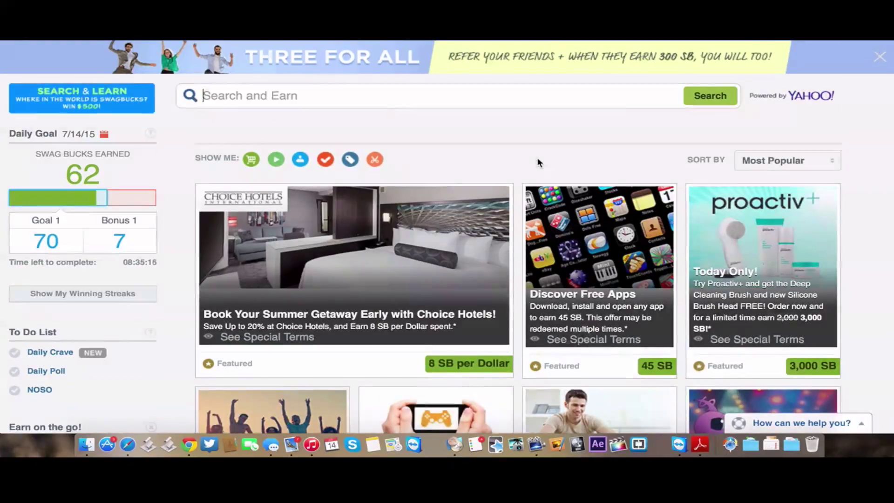
scroll(538, 161, down, 5)
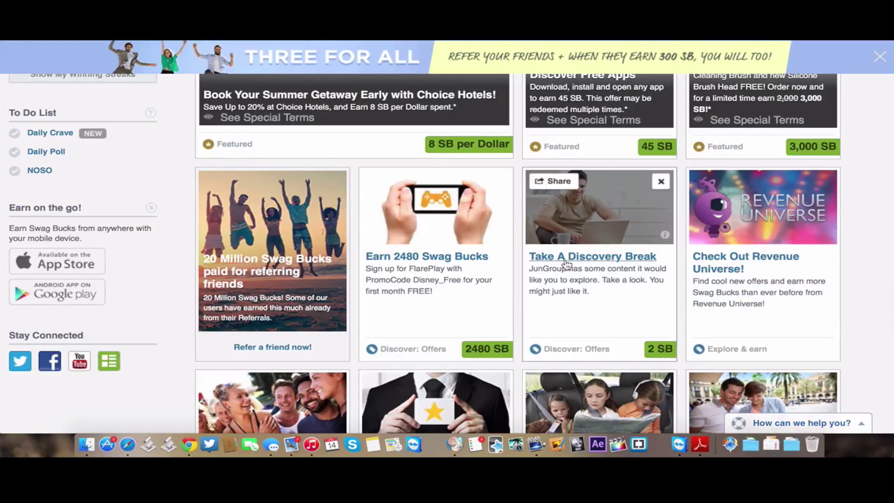
scroll(573, 267, up, 3)
scroll(574, 267, up, 2)
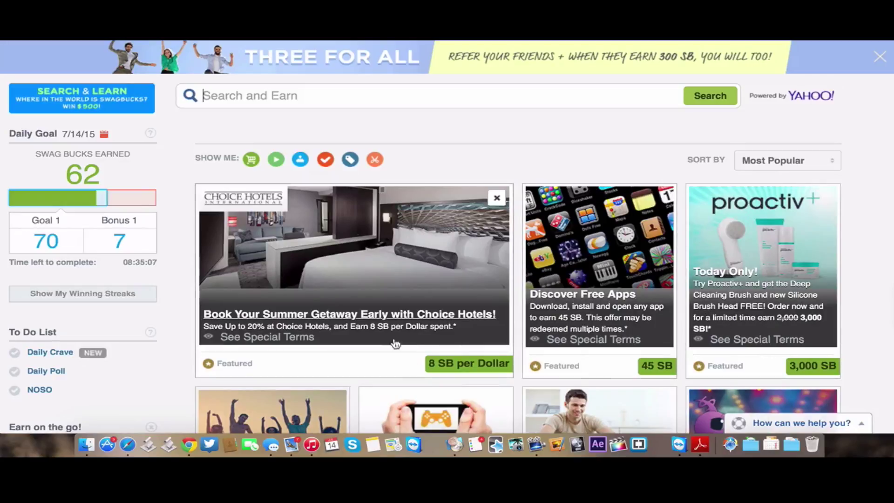
mouse_move(599, 102)
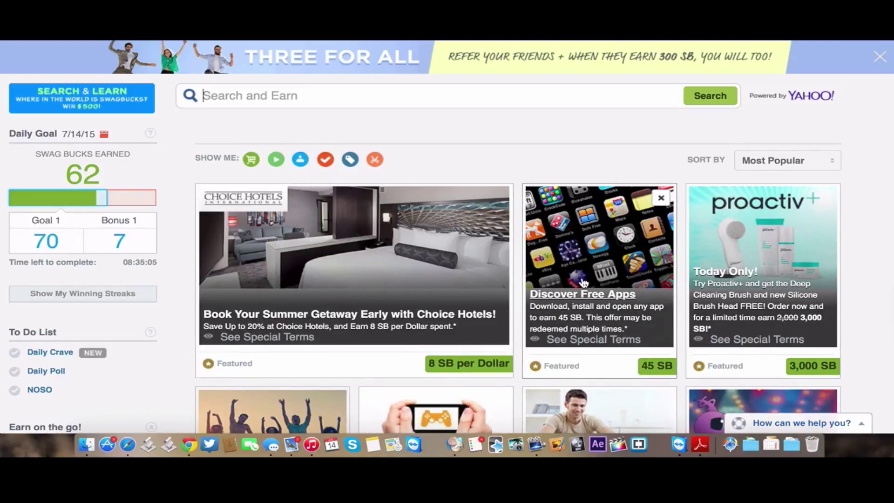
scroll(583, 283, down, 3)
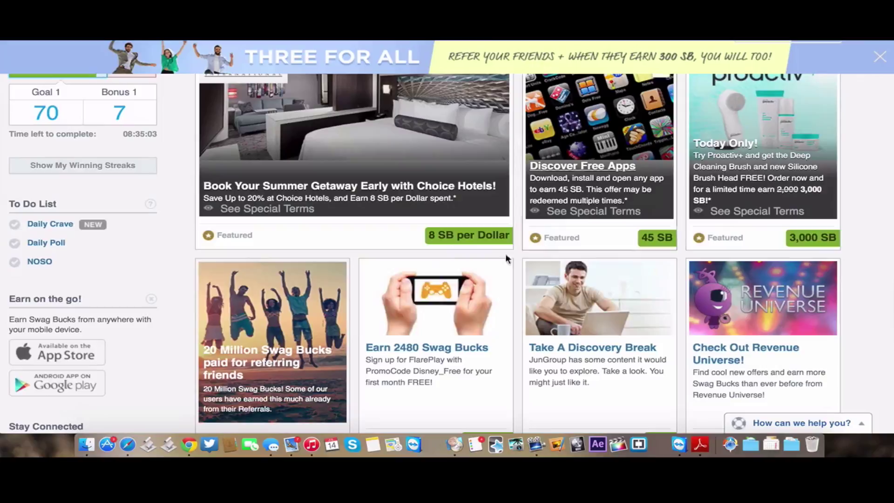
scroll(532, 314, down, 3)
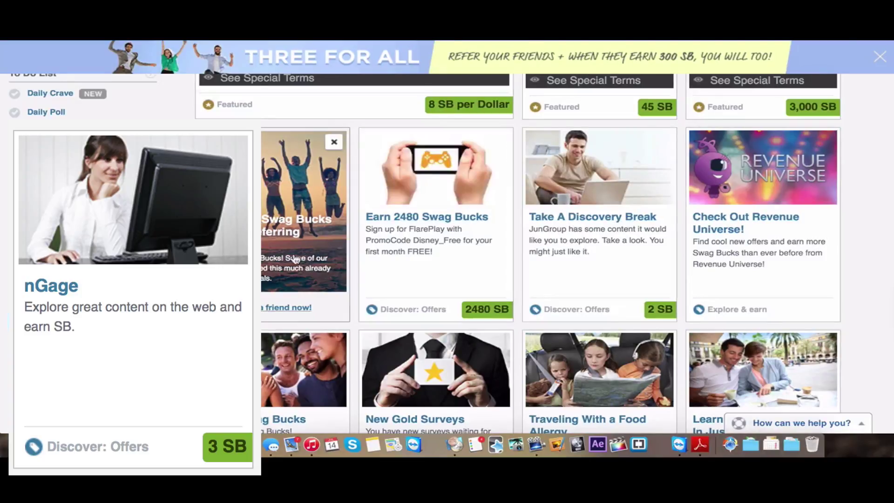
scroll(549, 260, down, 5)
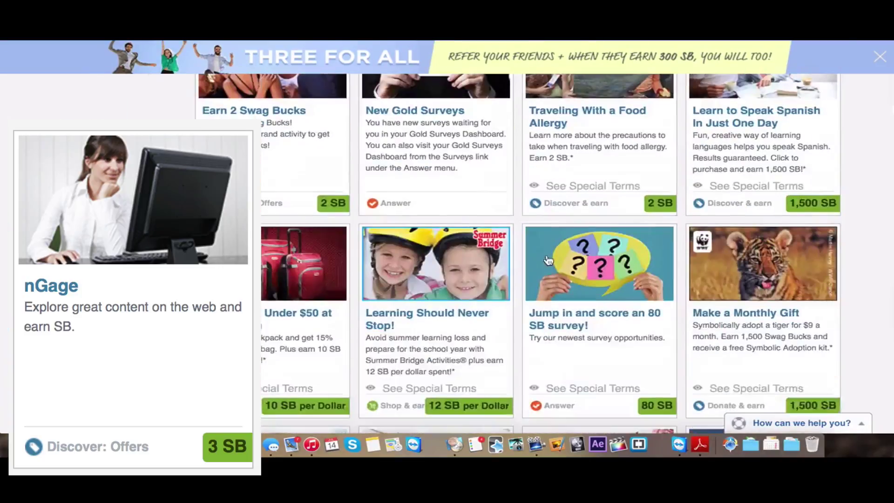
scroll(549, 260, up, 4)
scroll(567, 300, up, 3)
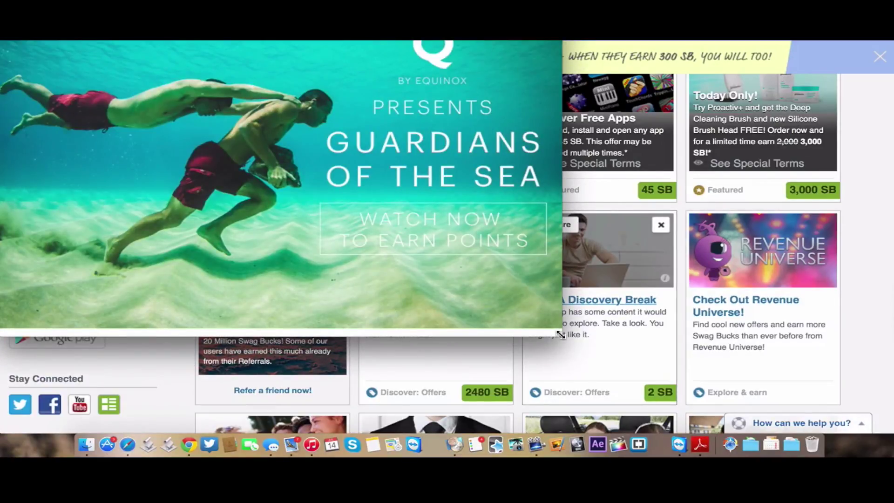
Step: Enlarge the Discovery Break content window, then shrink it back down
drag(560, 335, 703, 403)
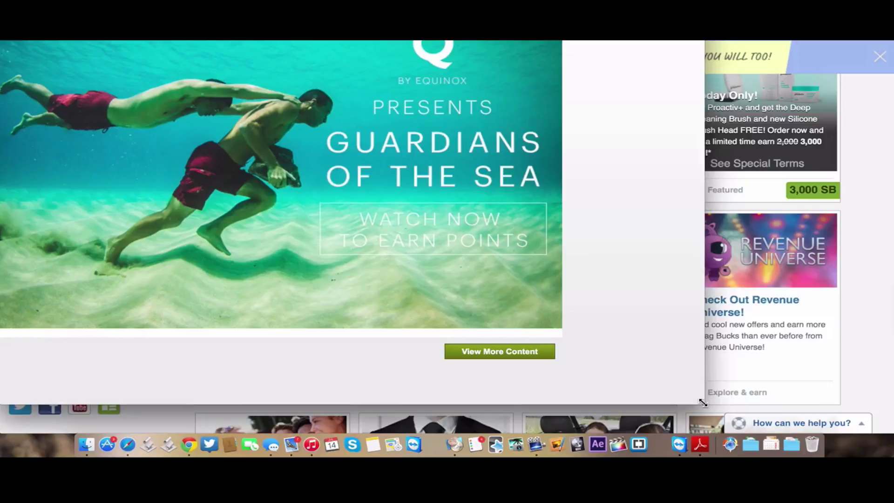
mouse_move(703, 403)
mouse_down()
mouse_move(539, 355)
mouse_move(535, 332)
mouse_move(635, 371)
mouse_move(638, 386)
mouse_up()
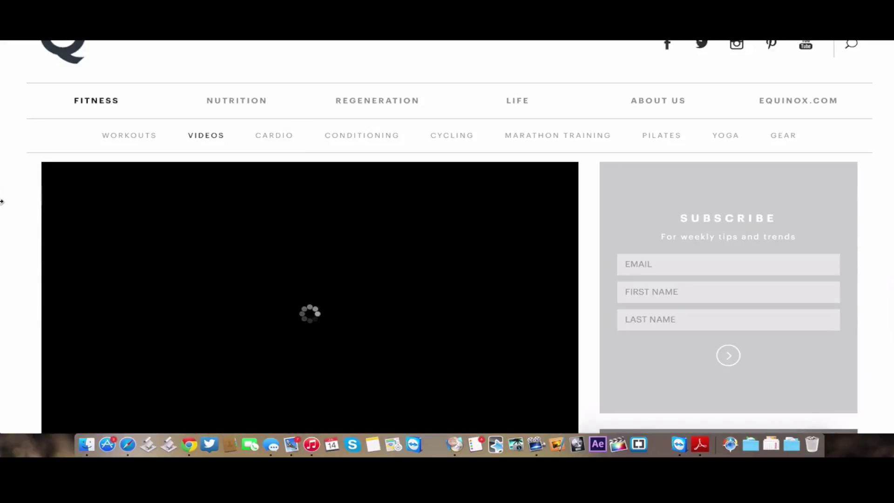
Step: Widen the panel beside the video to reveal the countdown timer
drag(1, 201, 466, 212)
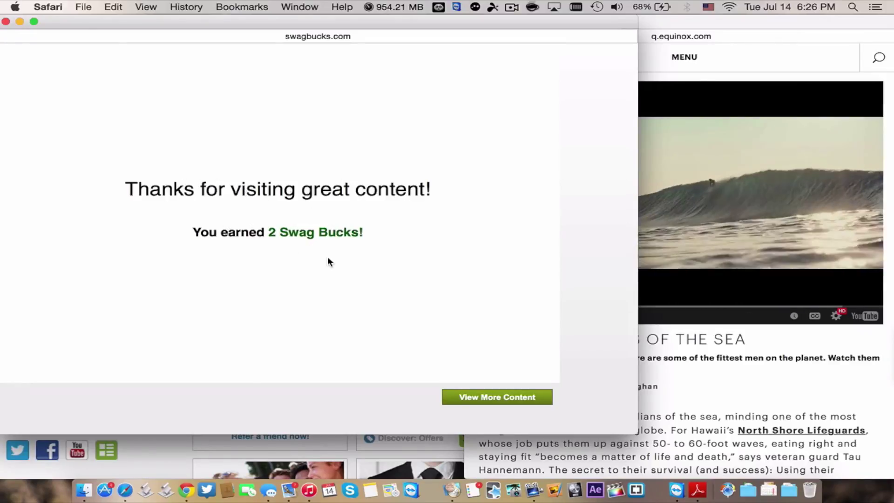
Step: Switch between the Equinox and Swagbucks reward windows, then choose 'View More Content'
click(758, 76)
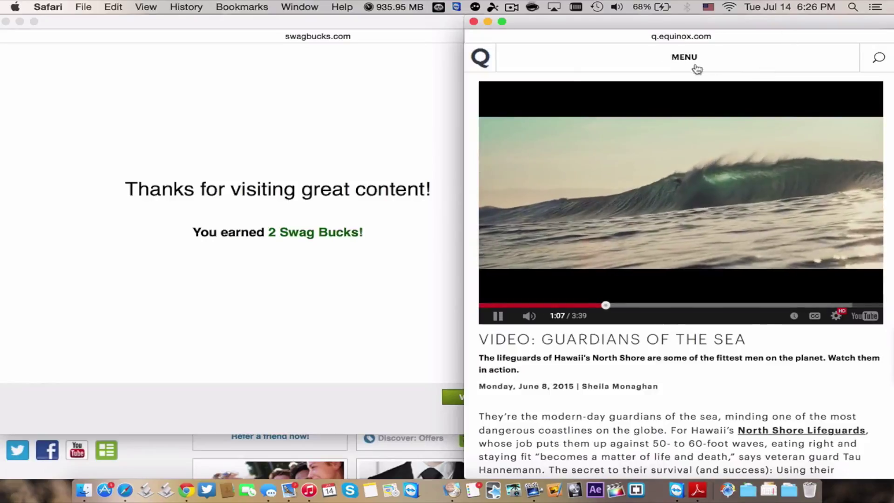
click(420, 161)
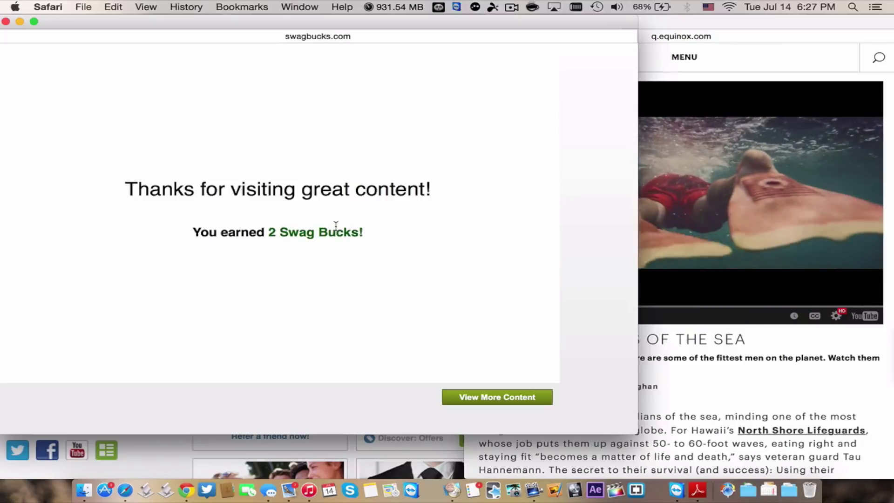
click(505, 398)
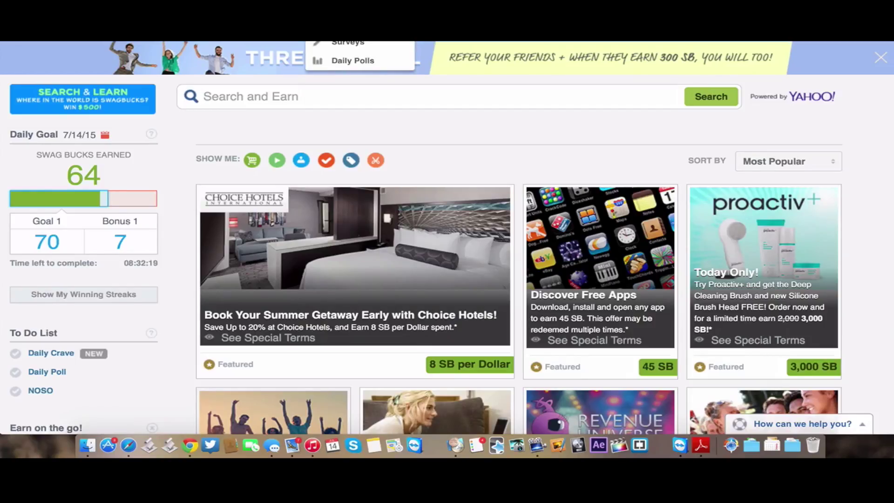
Step: Load gifthulk.com in a new Safari tab
key(super+t)
text(gift)
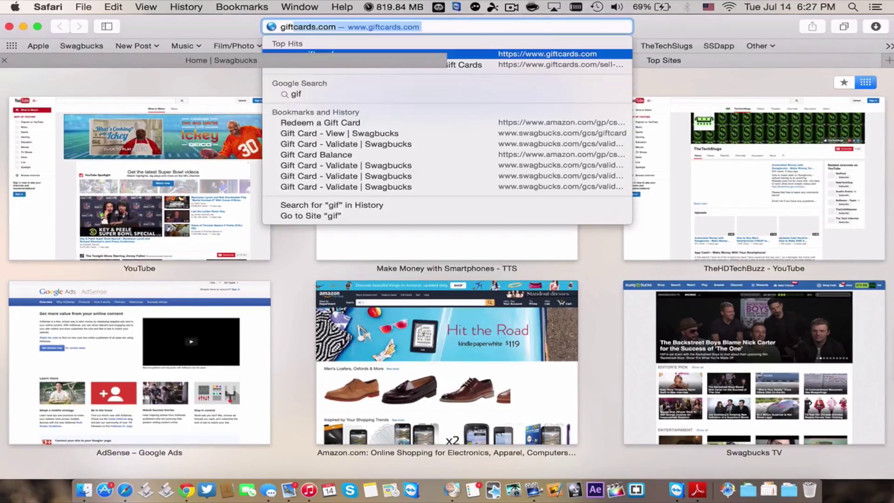
text(hulk)
key(Return)
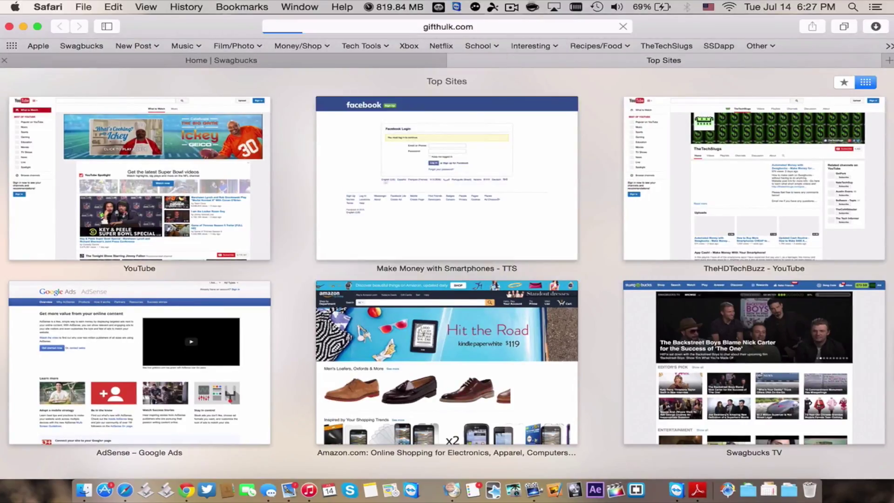